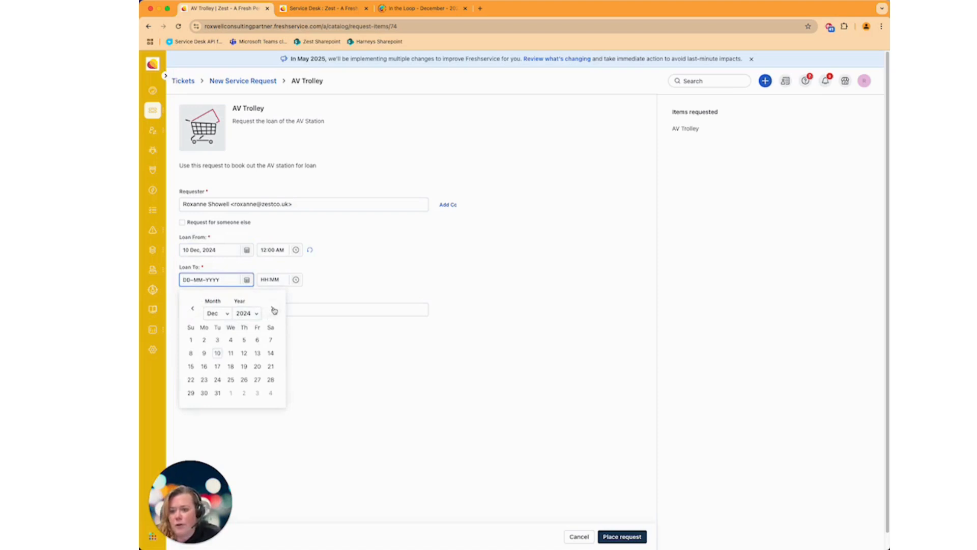
Step: Set the Loan To date of the AV Trolley request to 18 Dec 2025
left_click(256, 314)
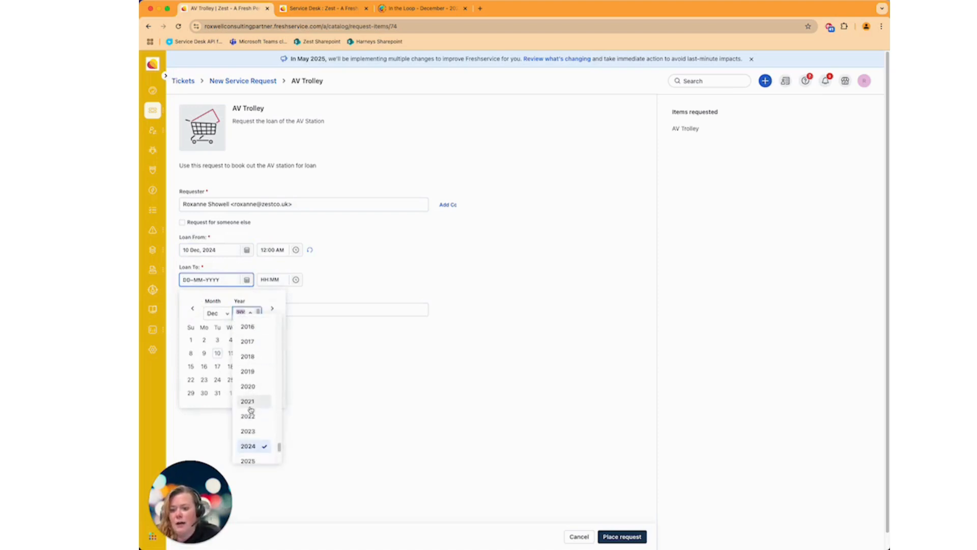
left_click(249, 461)
left_click(244, 366)
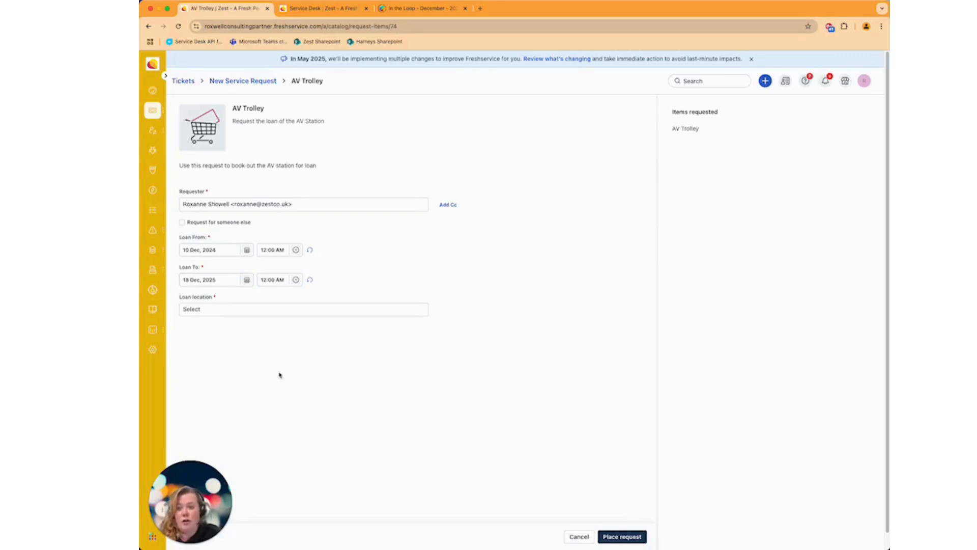
Step: Choose Canada as the loan location and place the request
left_click(305, 311)
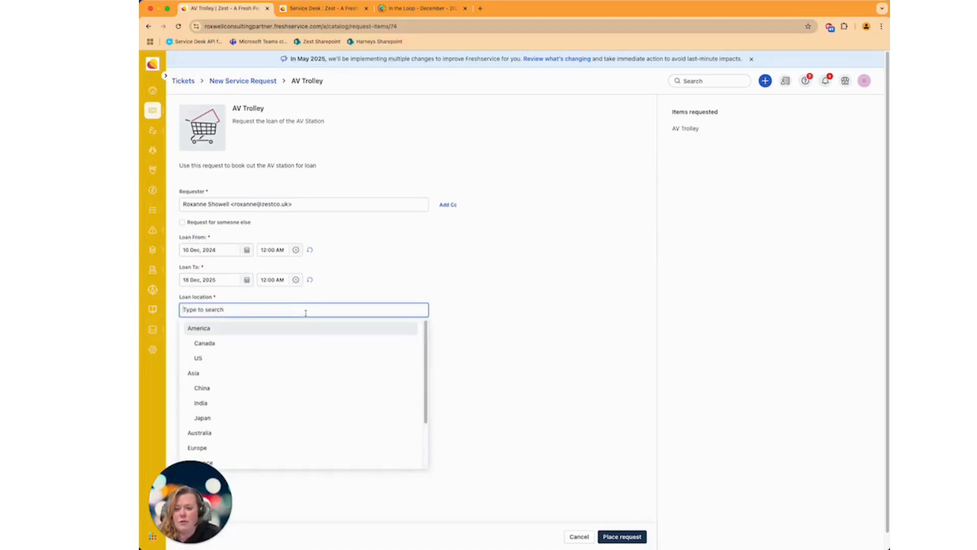
left_click(303, 342)
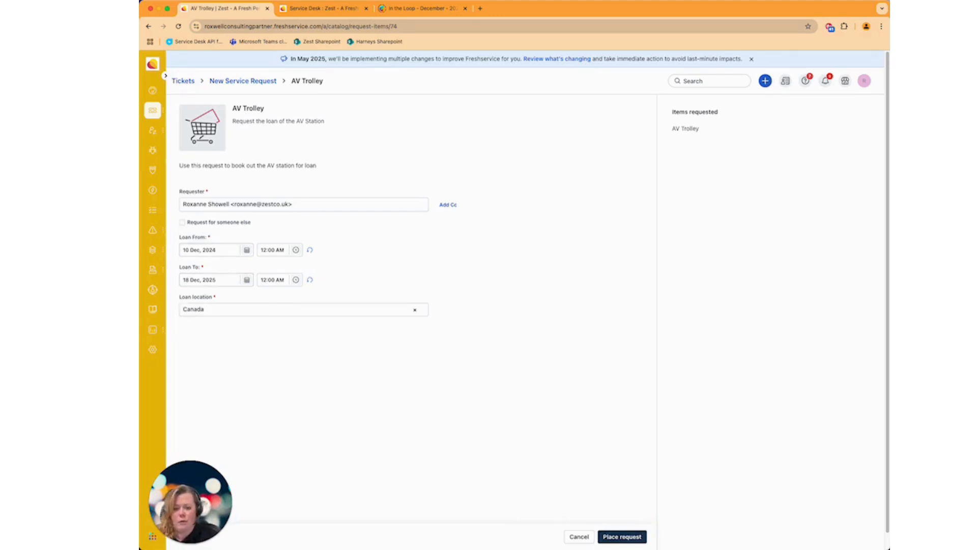
left_click(639, 536)
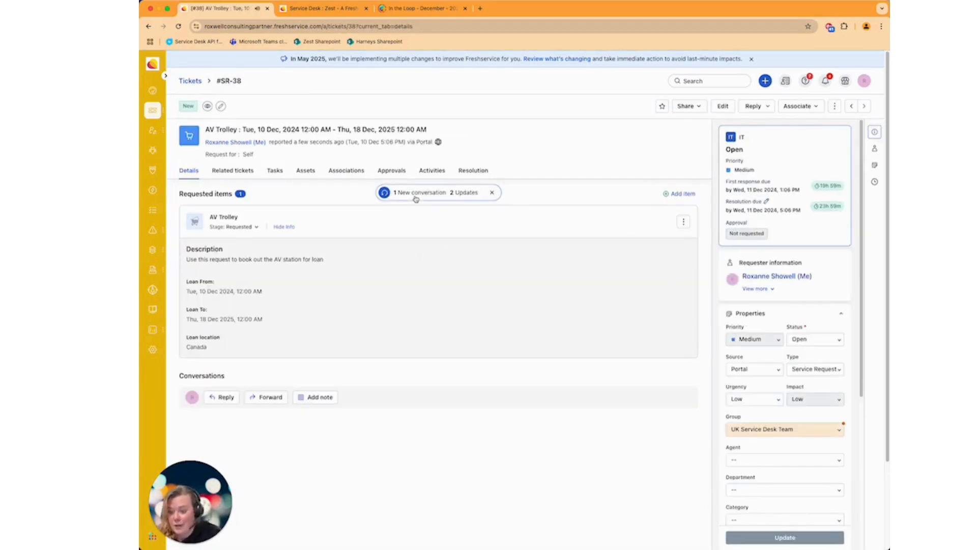
Step: Load the new conversation on the created ticket and read through the system note sent to the requester
left_click(416, 198)
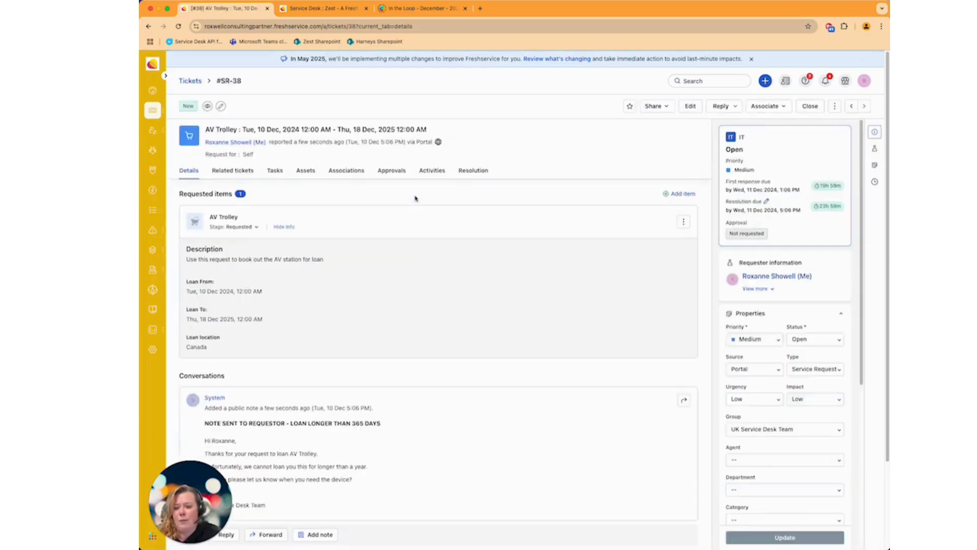
scroll(516, 328, "down", 3)
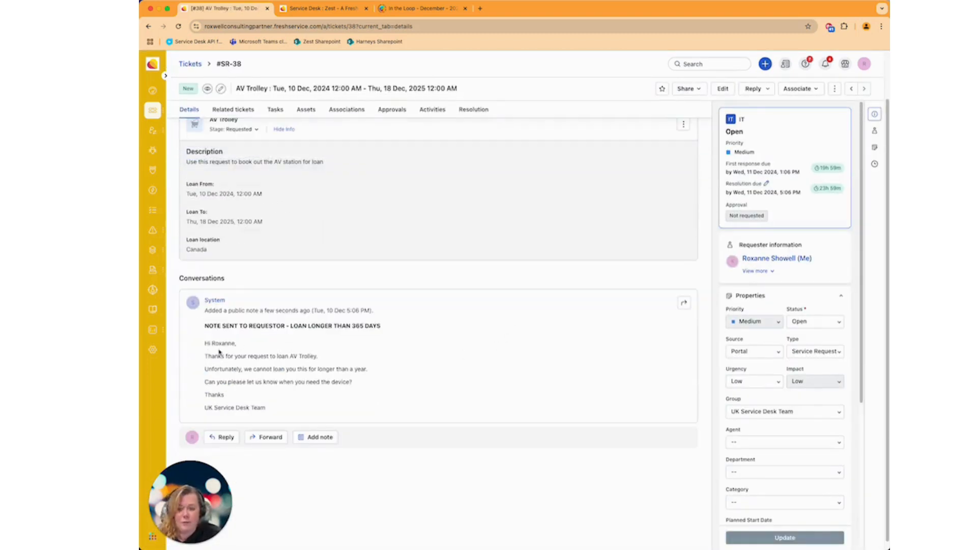
left_click_drag(206, 357, 314, 363)
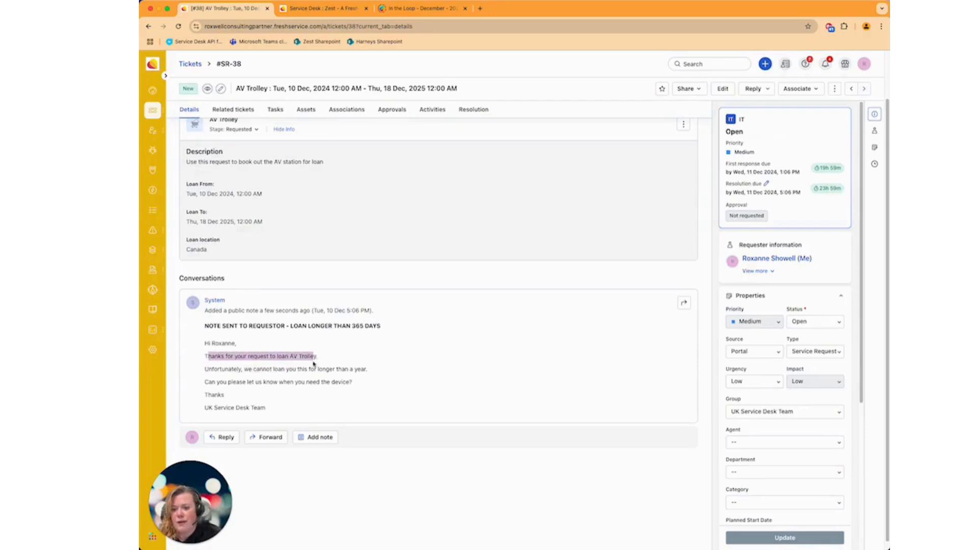
left_click_drag(199, 371, 359, 376)
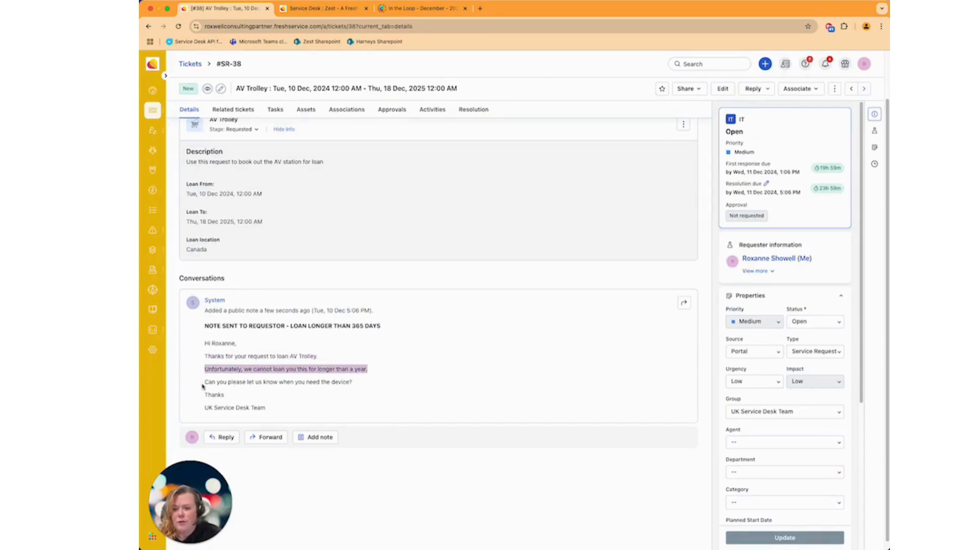
left_click_drag(203, 382, 376, 388)
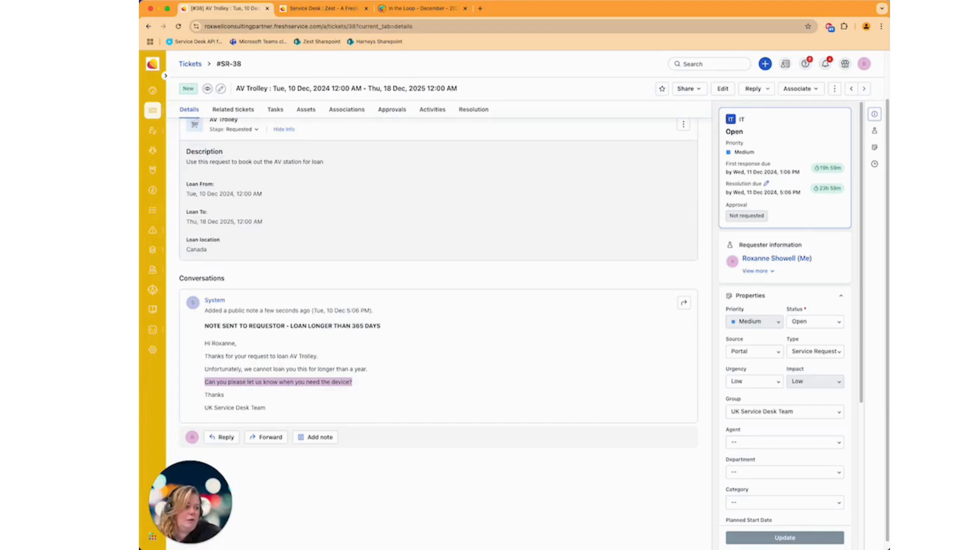
Step: Switch to the requester's email about the loan request to review it, then return to the ticket tab
key("super+Tab")
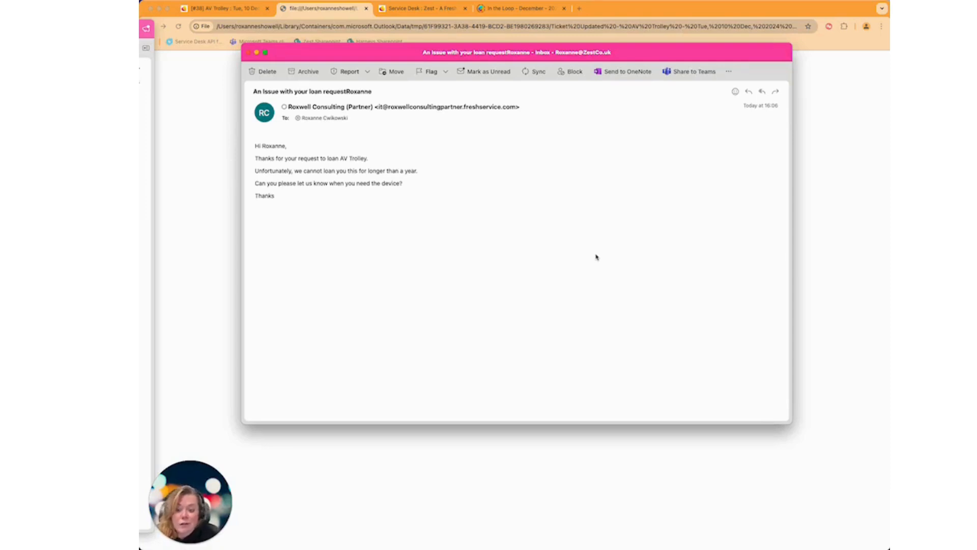
left_click(249, 53)
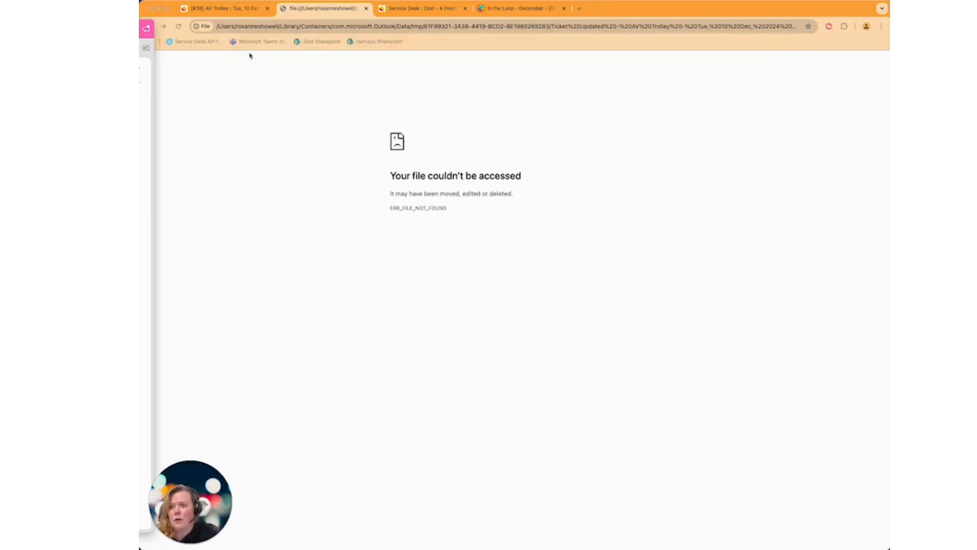
left_click(247, 11)
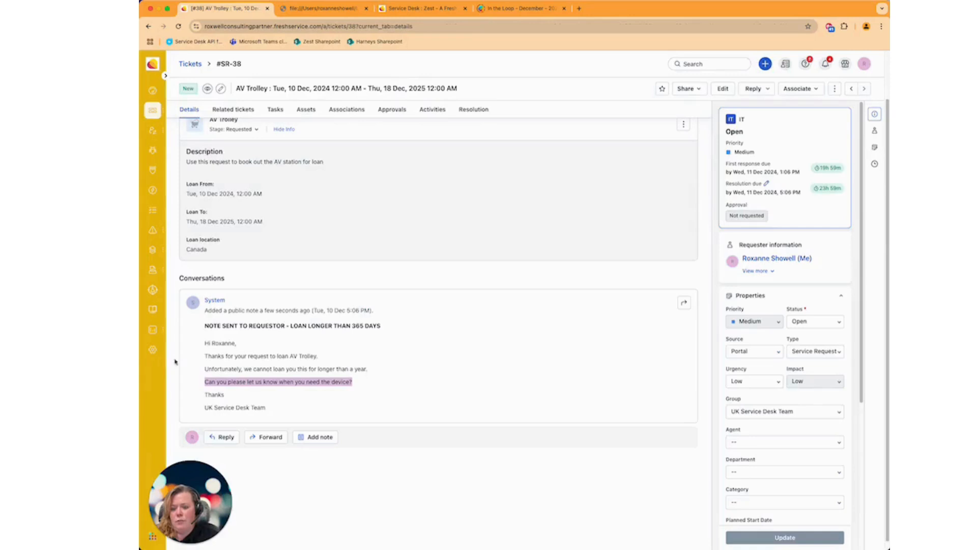
Step: Search the admin settings for service and open the AV Trolley item in the Service Catalog to review its custom fields
left_click(153, 349)
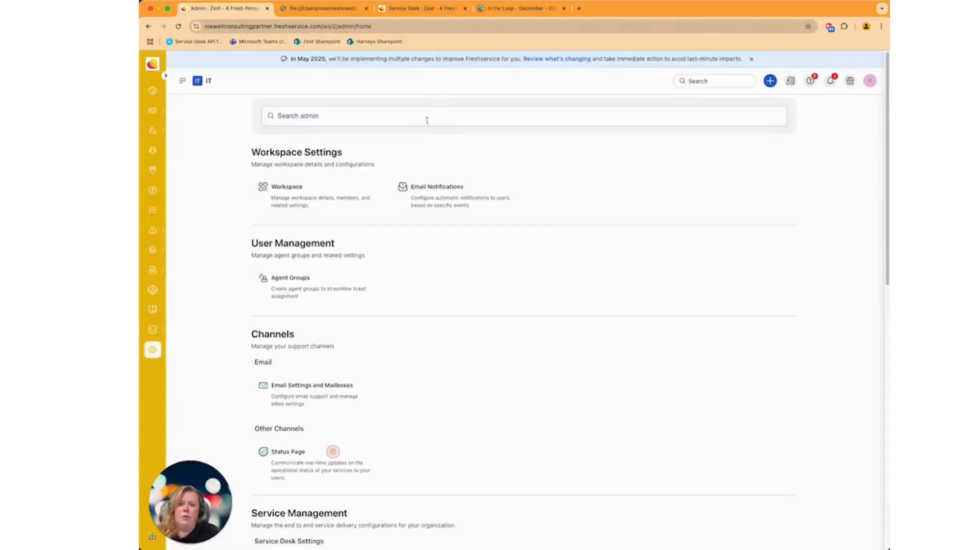
type("servic")
key("BackSpace")
key("BackSpace")
key("BackSpace")
type("vice")
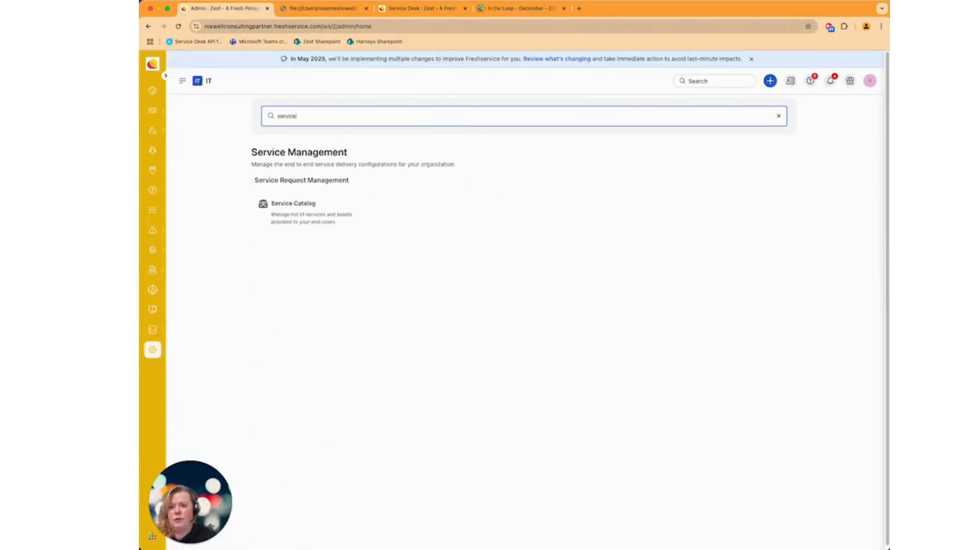
left_click(293, 203)
left_click(354, 331)
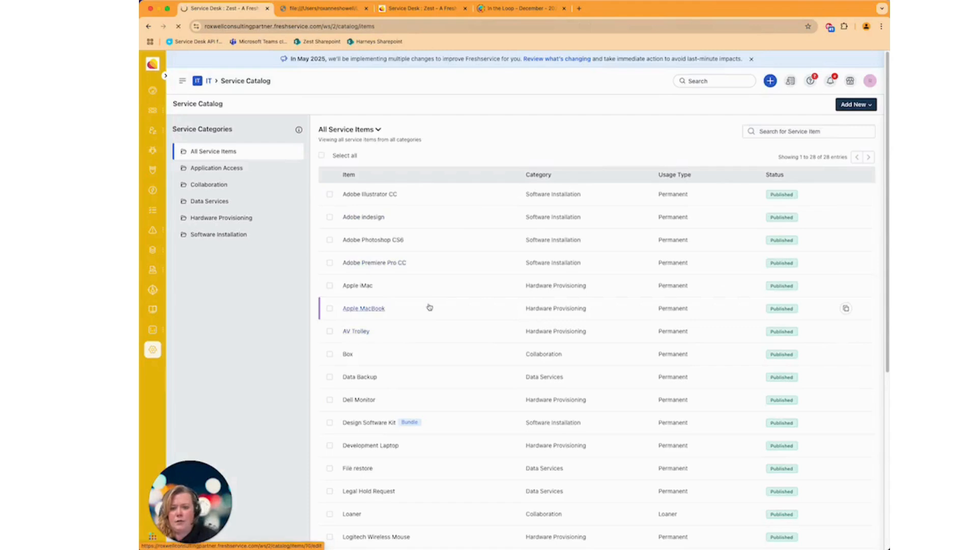
scroll(557, 248, "down", 3)
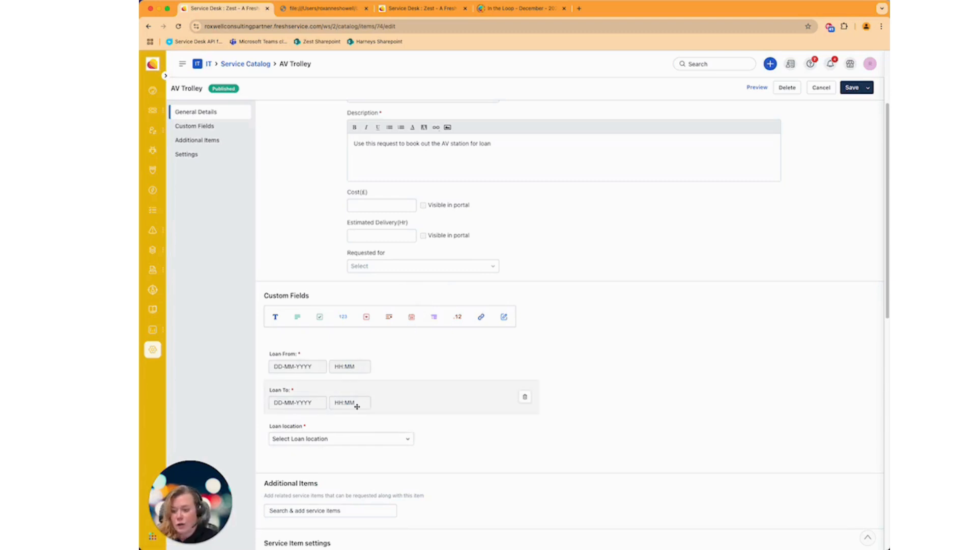
Step: Search the admin settings for workf and open the Workflow Automator
left_click(153, 349)
left_click(362, 124)
type("workf")
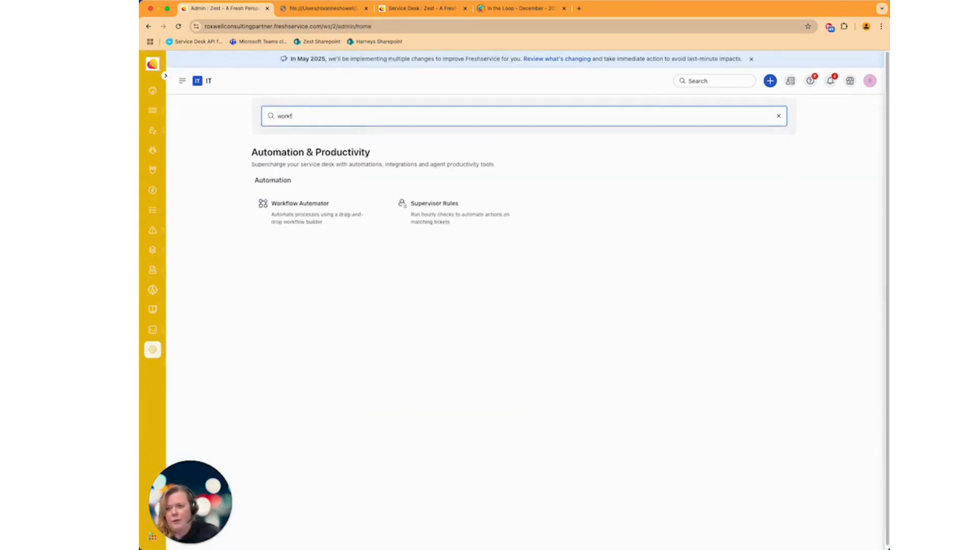
left_click(356, 215)
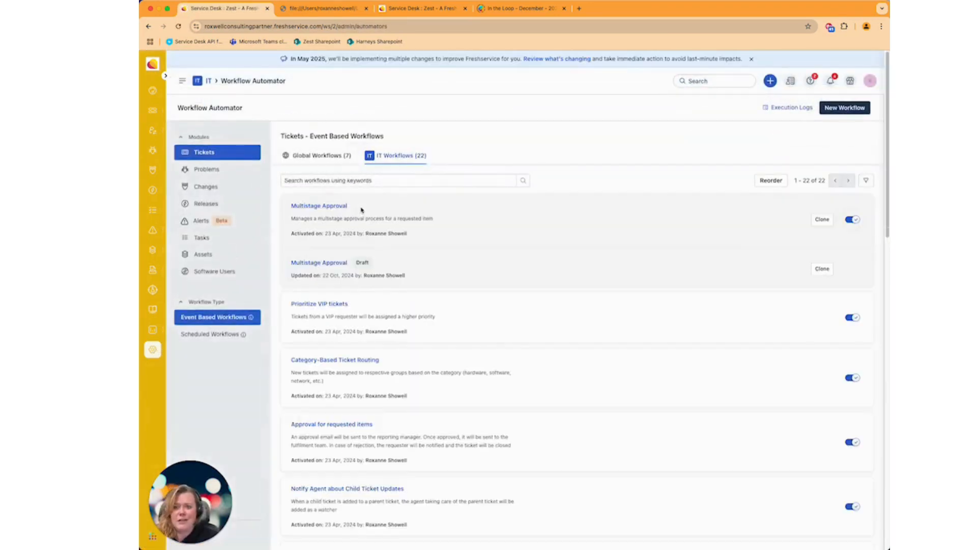
Step: Search the ticket workflows for Loan, clear the search, and open the SR: Date Checking workflow
left_click(388, 180)
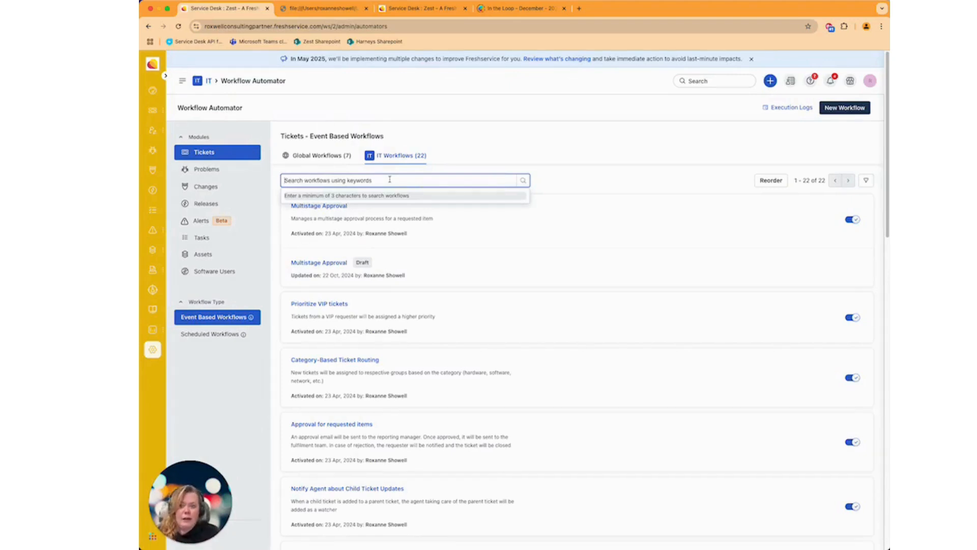
type("Loan")
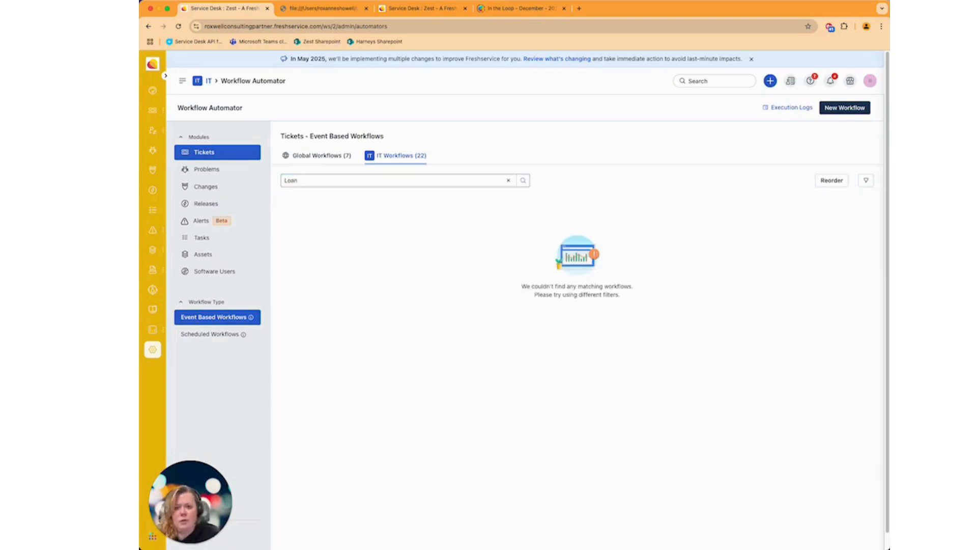
double_click(390, 179)
key("BackSpace")
left_click(506, 154)
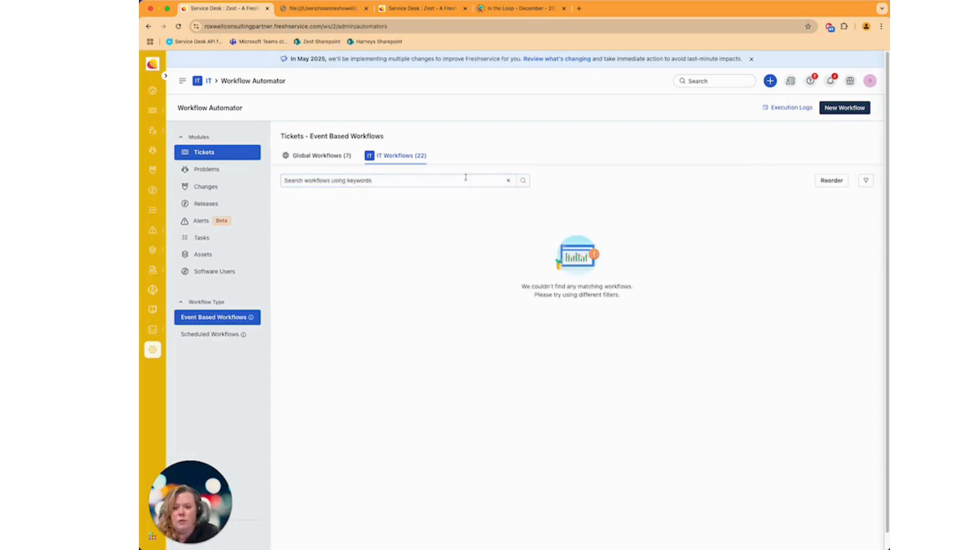
left_click(508, 181)
scroll(529, 292, "down", 3)
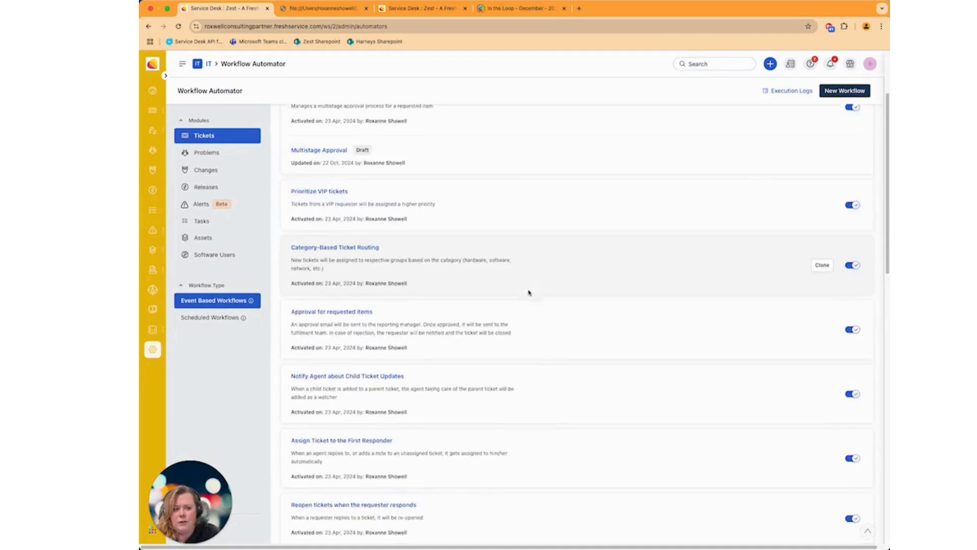
scroll(530, 293, "down", 10)
left_click(309, 308)
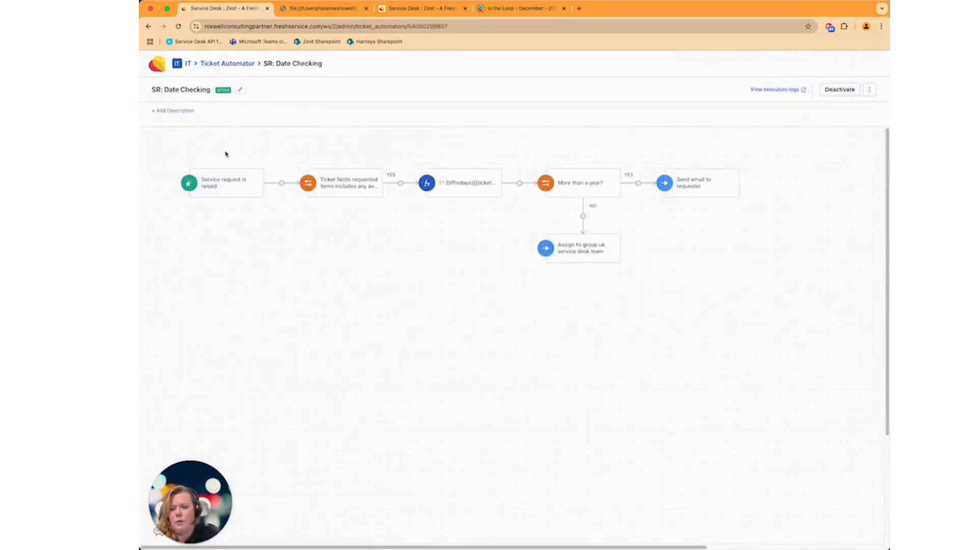
Step: Inspect the workflow's trigger event node and the requested-items condition node
left_click(222, 190)
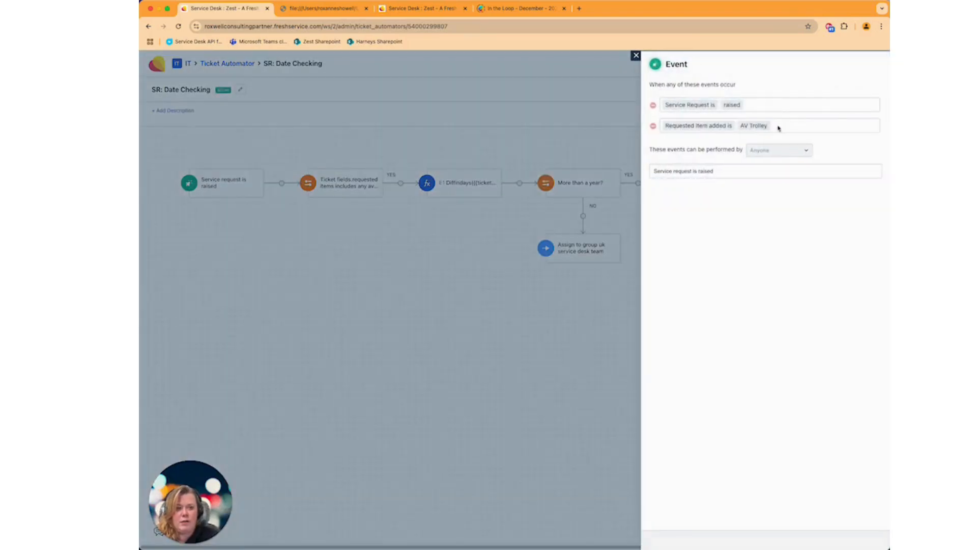
left_click(636, 56)
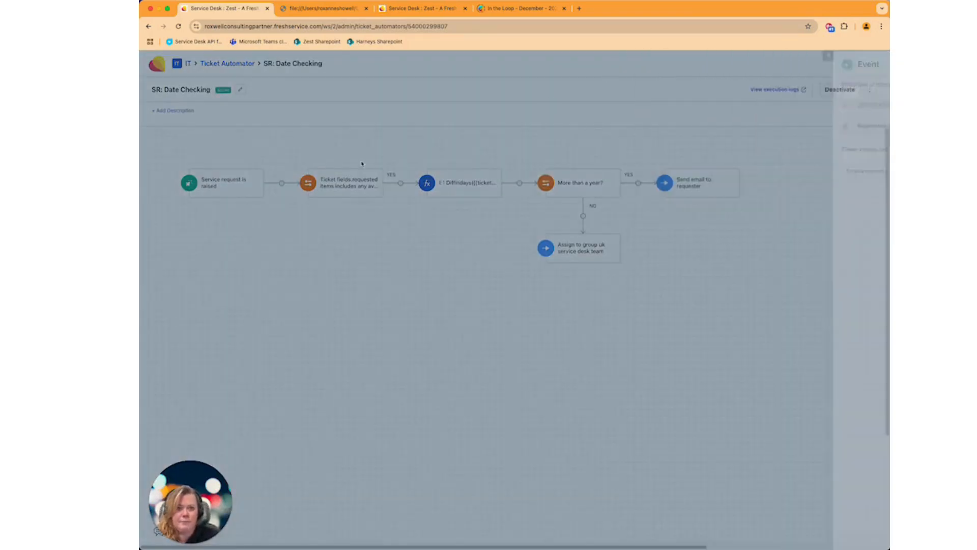
left_click(344, 186)
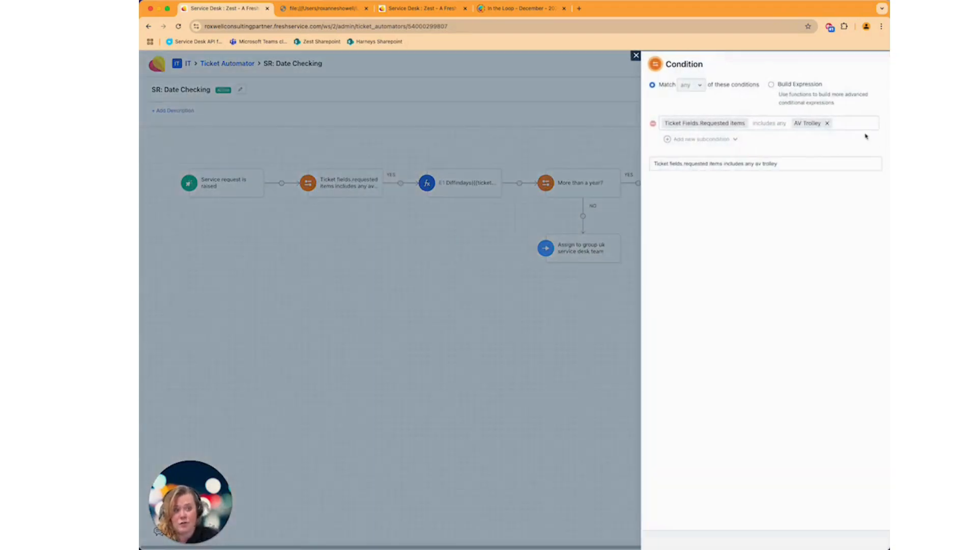
left_click(635, 56)
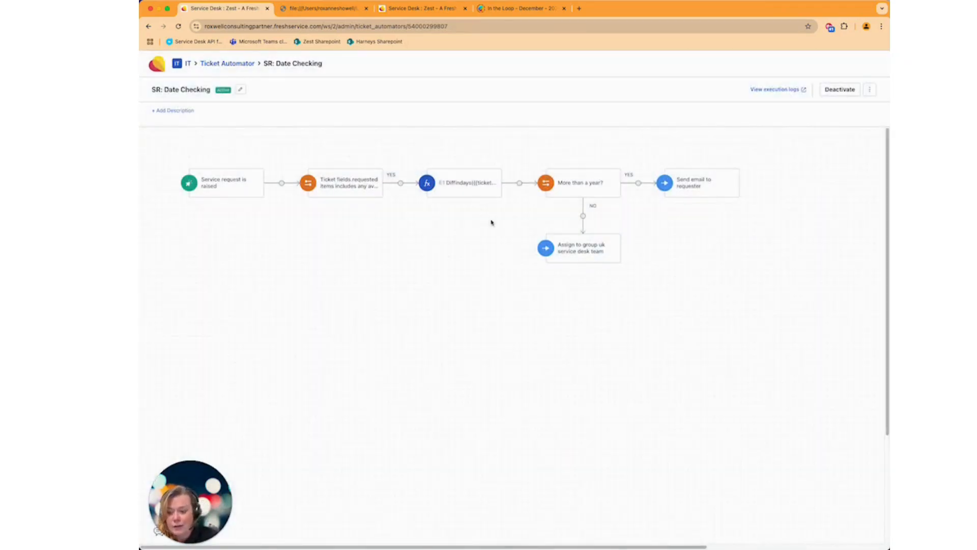
Step: Inspect the DiffInDays expression node and the More than a year? condition node
left_click(460, 183)
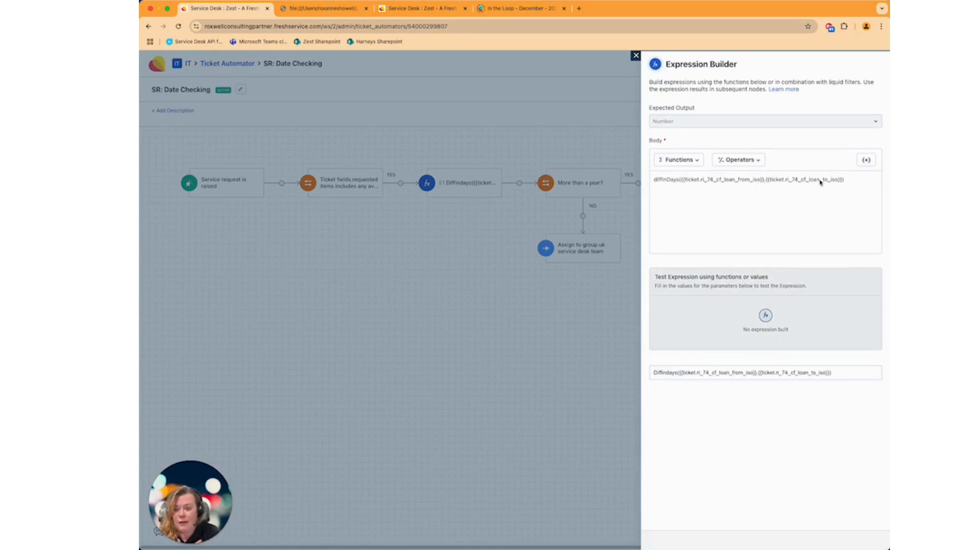
left_click(636, 57)
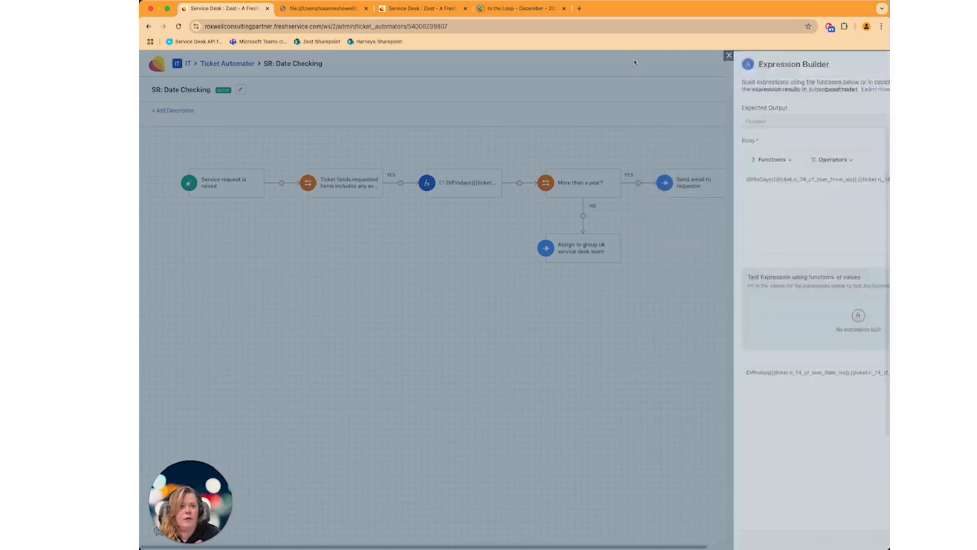
left_click(559, 192)
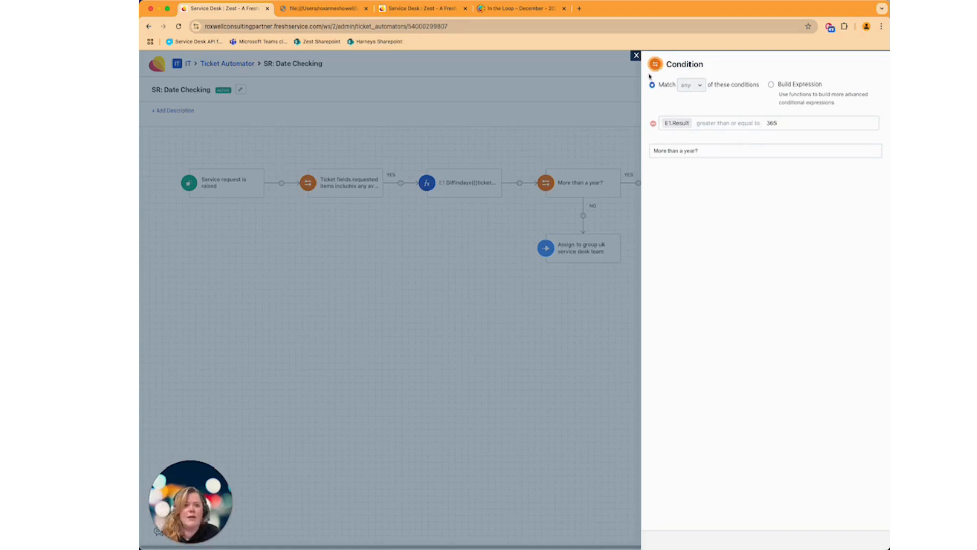
left_click(635, 55)
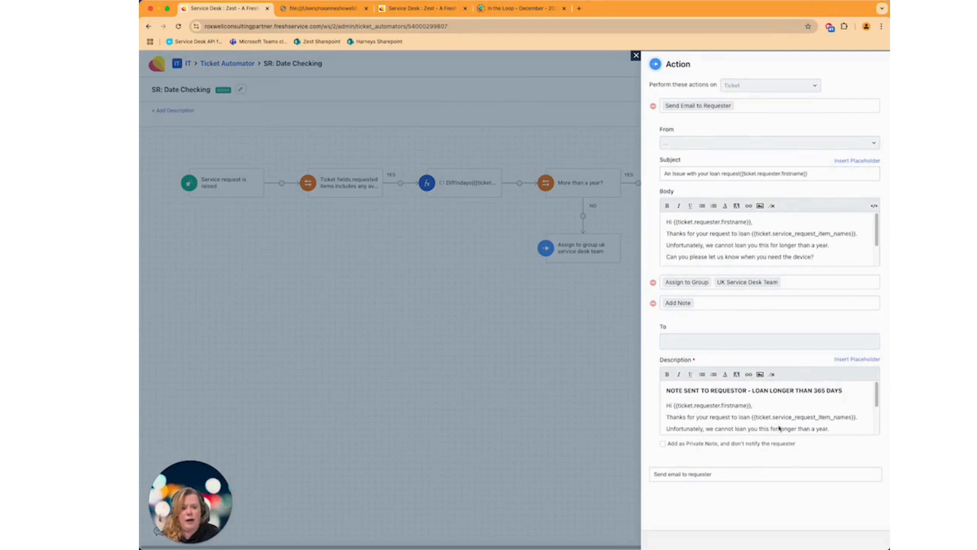
Step: Review the send-email-to-requester action and the assign-to-UK-service-desk-team action nodes
scroll(802, 411, "down", 3)
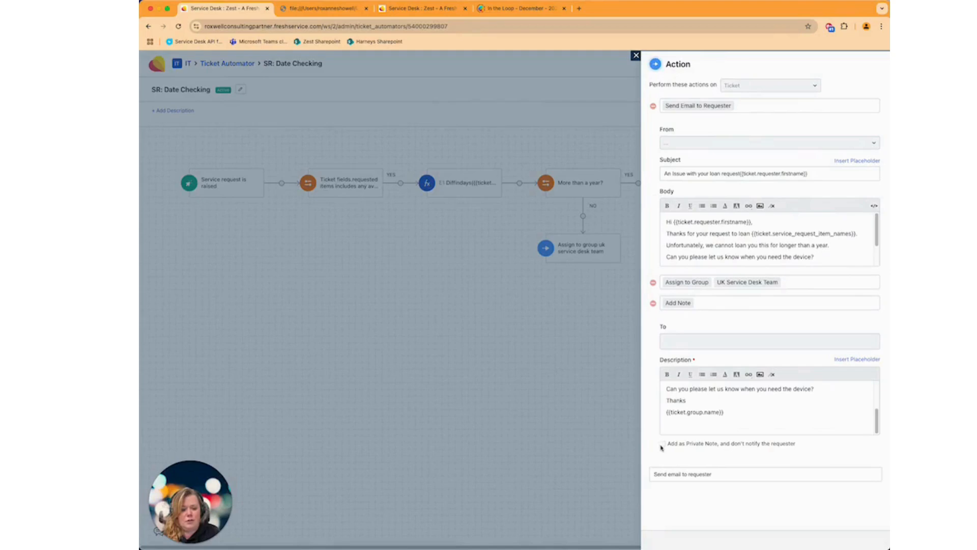
left_click(636, 55)
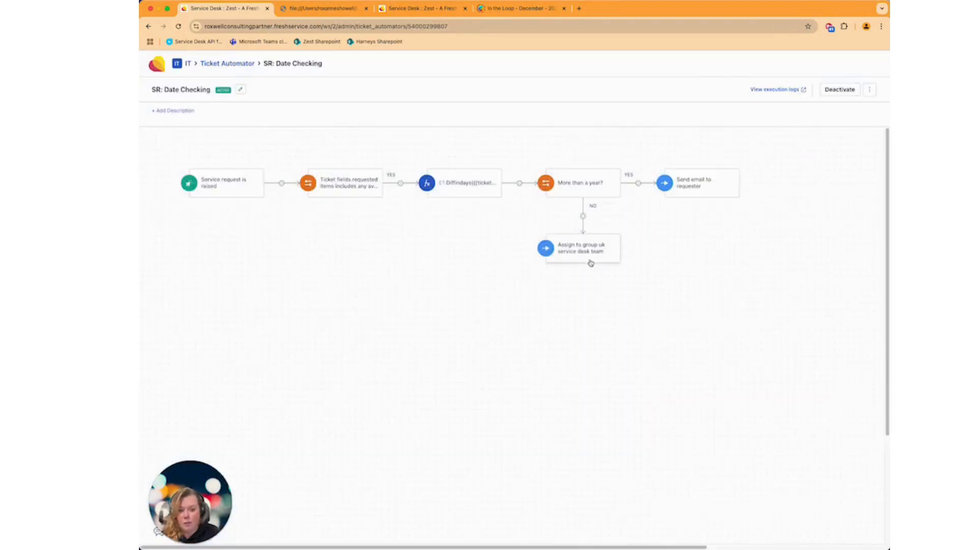
left_click(590, 263)
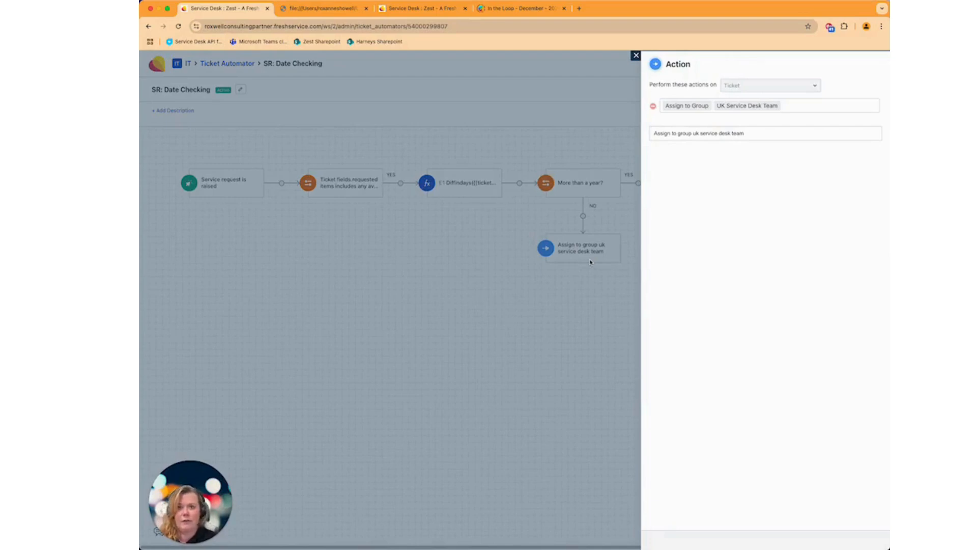
left_click(636, 55)
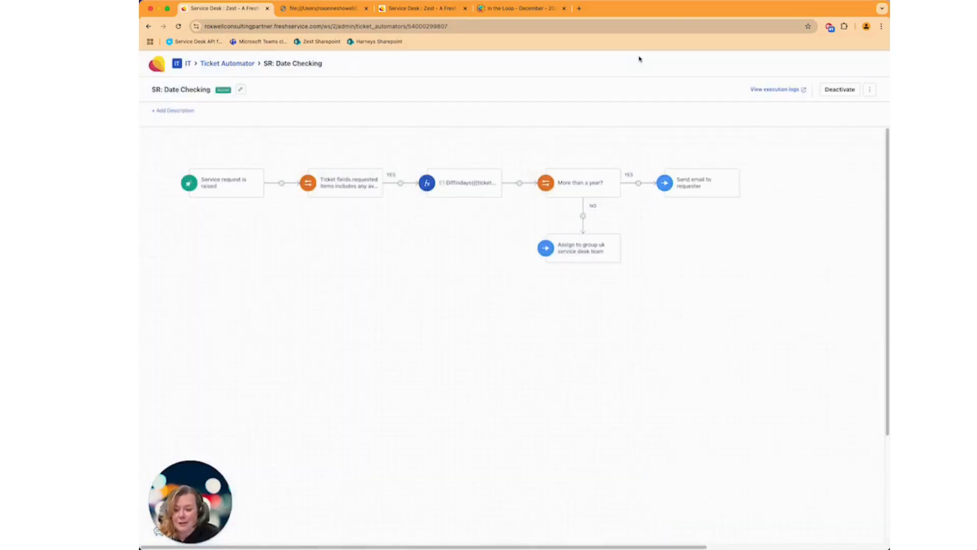